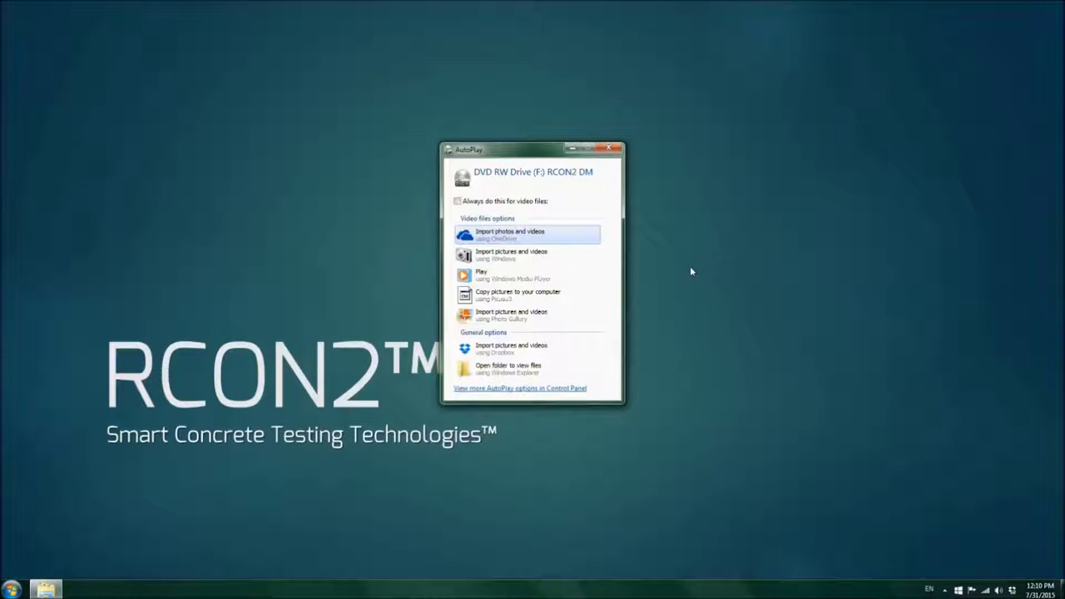
# Open the RCON2 DM disc from AutoPlay to view its files in Explorer.
pyautogui.click(508, 368)
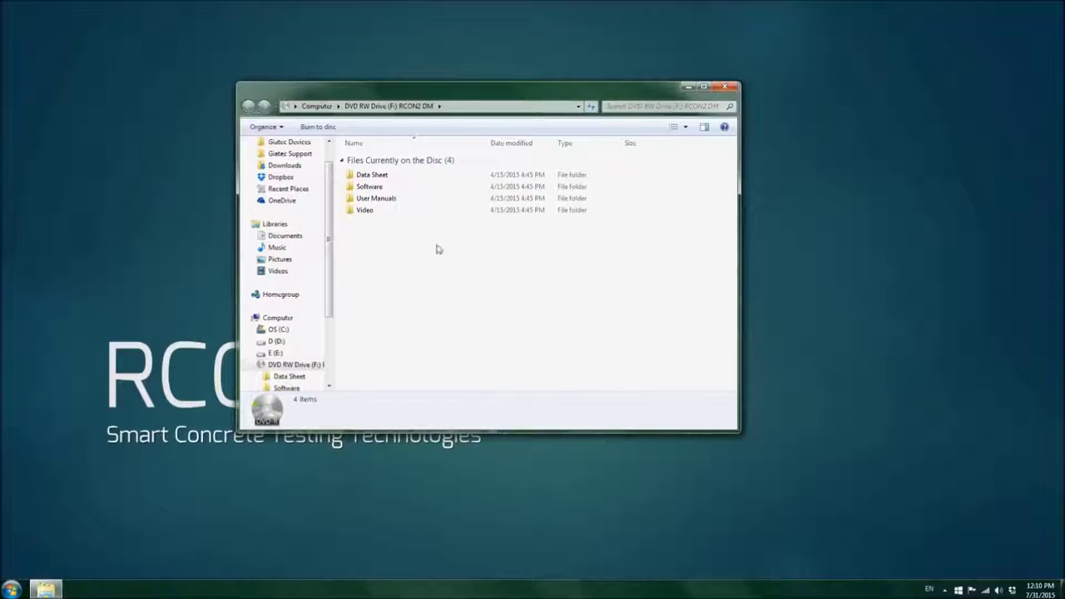
# Run RCON2 DM Installer.msi from the disc's Software folder.
pyautogui.doubleClick(387, 190)
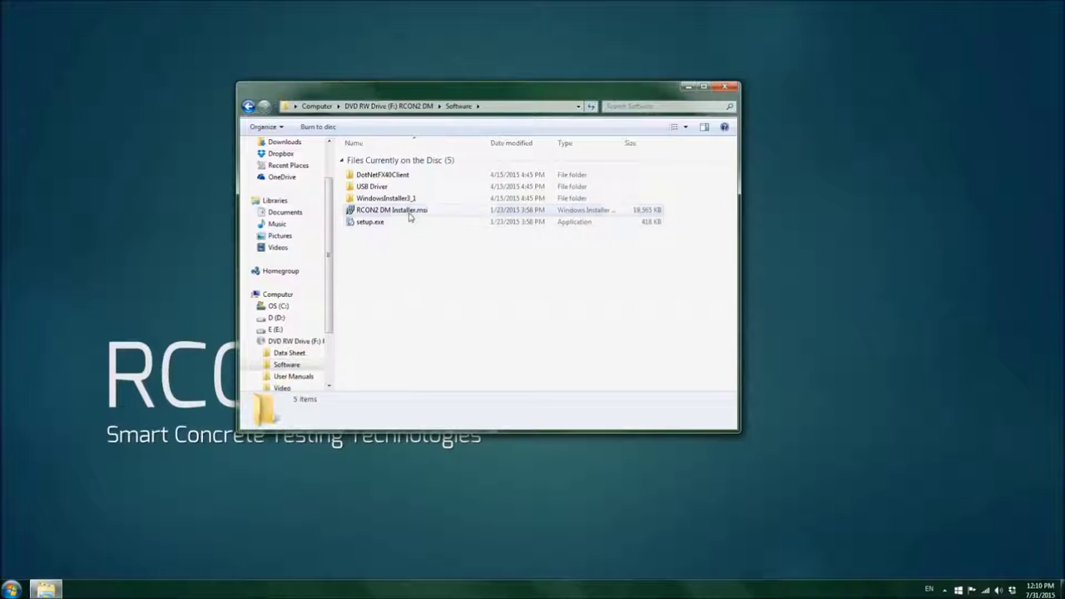
pyautogui.click(413, 214)
pyautogui.doubleClick(428, 213)
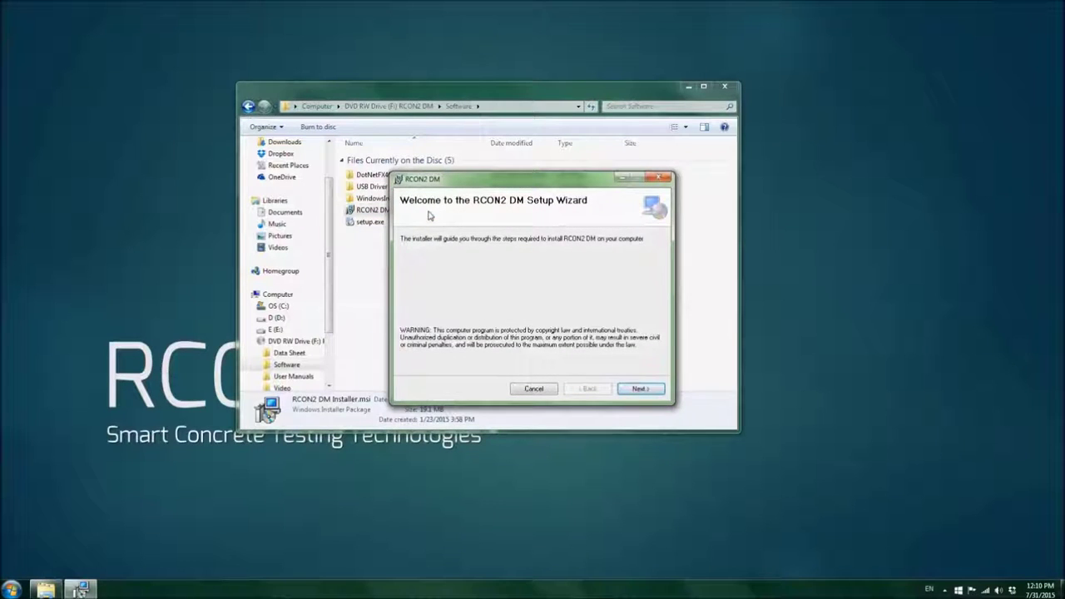
# Step through the RCON2 DM Setup Wizard and close it once installation completes.
pyautogui.click(639, 389)
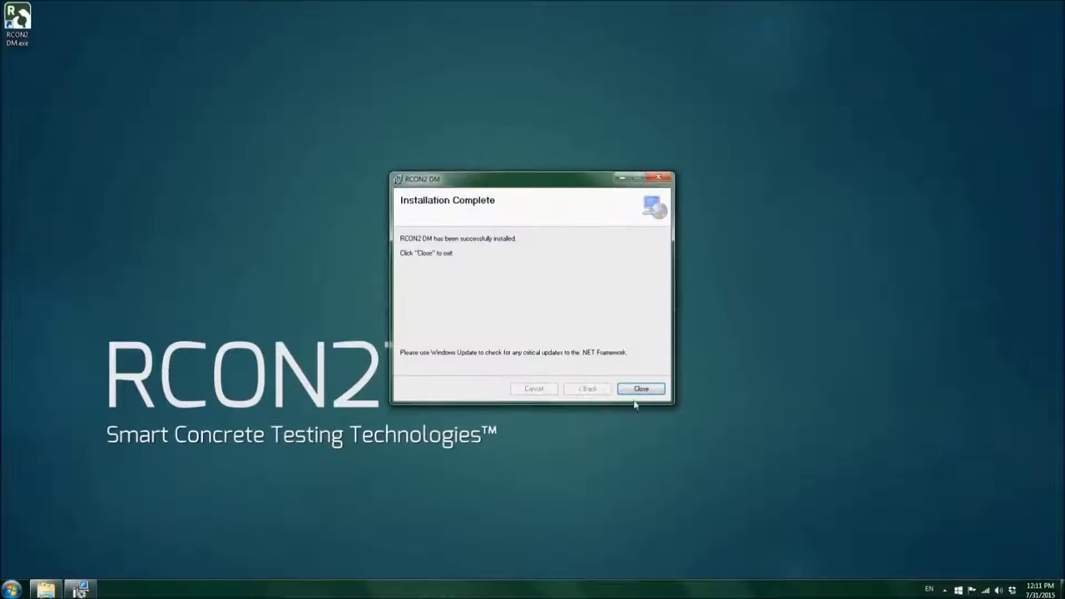
pyautogui.click(638, 392)
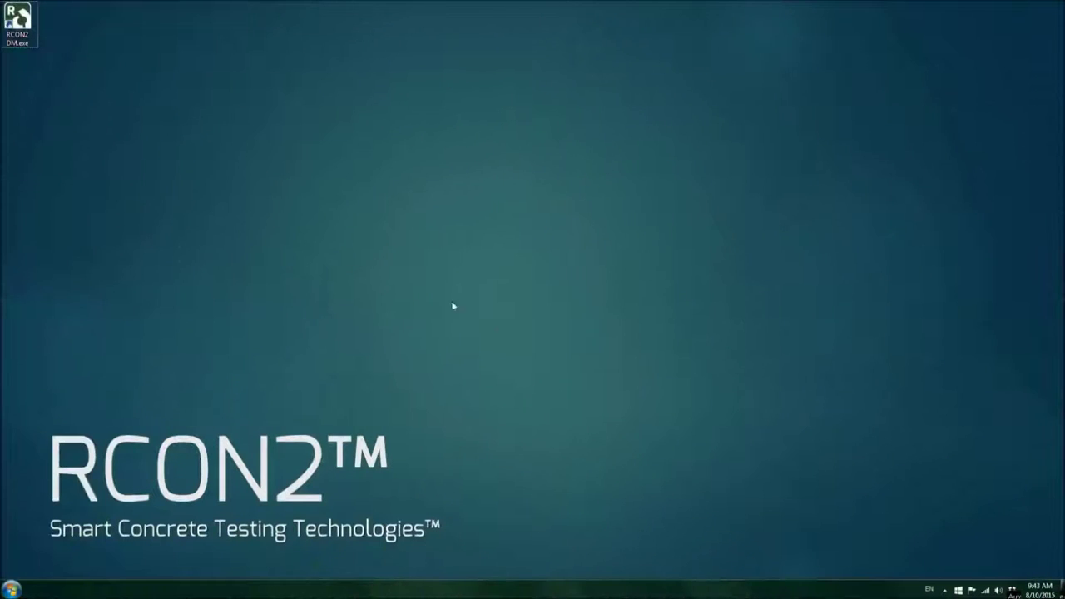
# Launch RCON2 Data Monitor from its desktop icon and bring up the Frequency list.
pyautogui.doubleClick(11, 36)
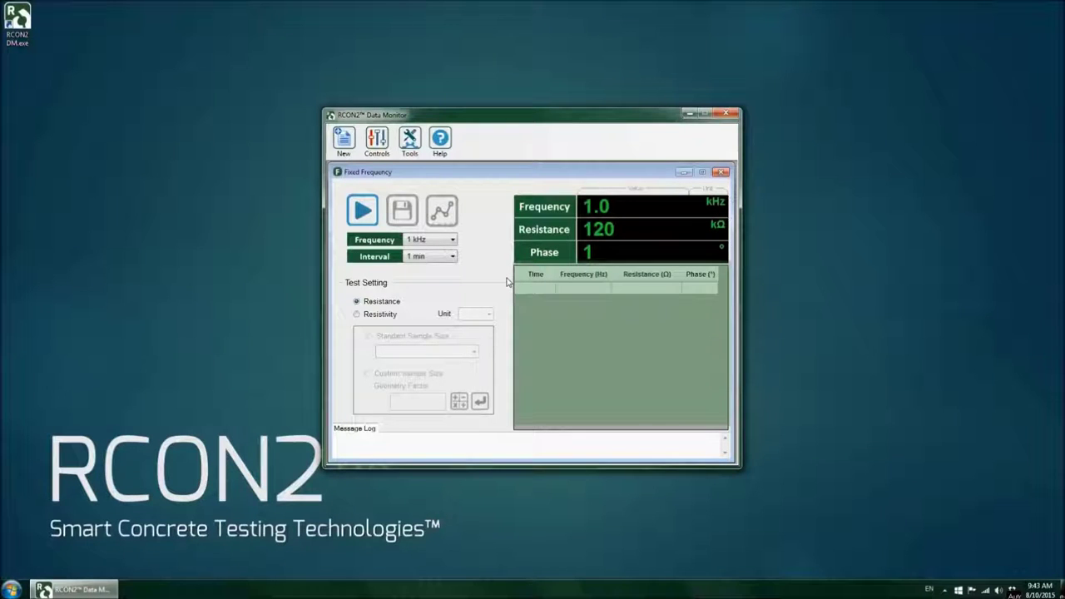
pyautogui.click(444, 242)
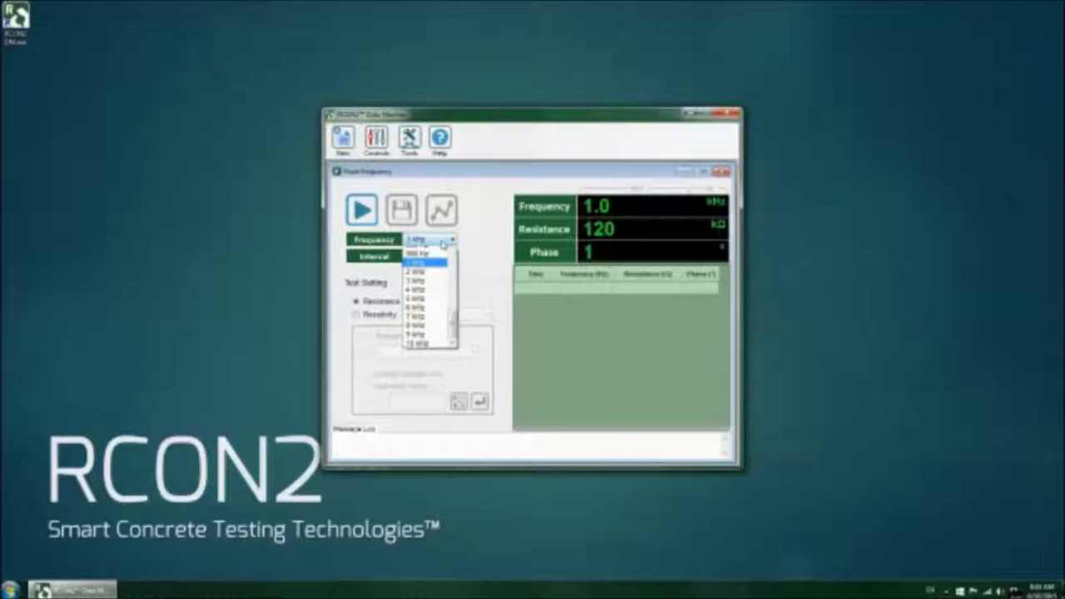
# Keep the test frequency at 1 kHz and set the measurement interval to 5 sec.
pyautogui.moveTo(453, 321); pyautogui.dragTo(433, 351)
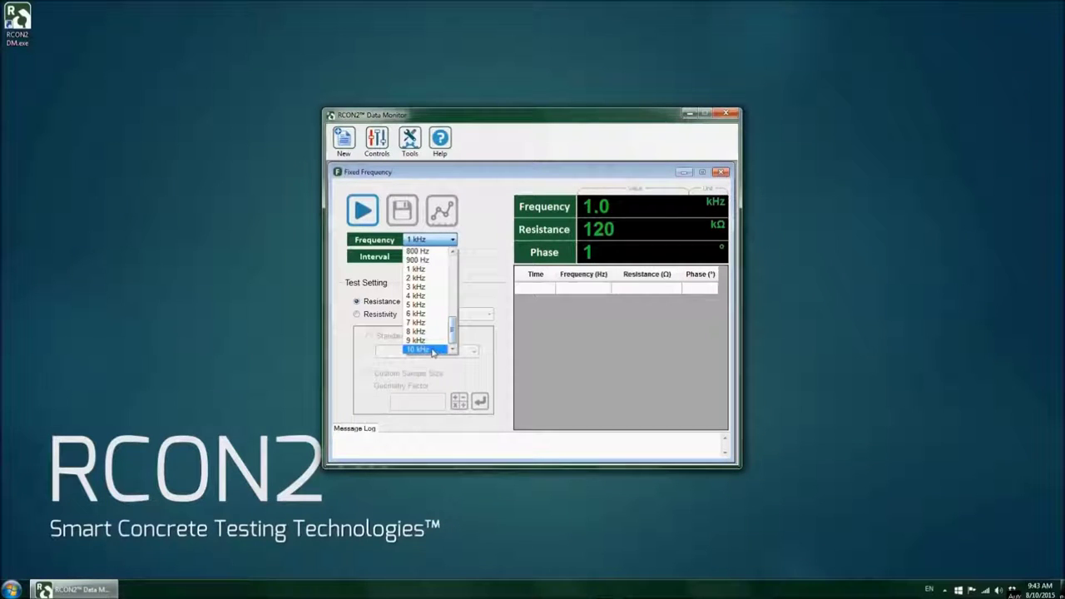
pyautogui.click(428, 270)
pyautogui.click(453, 257)
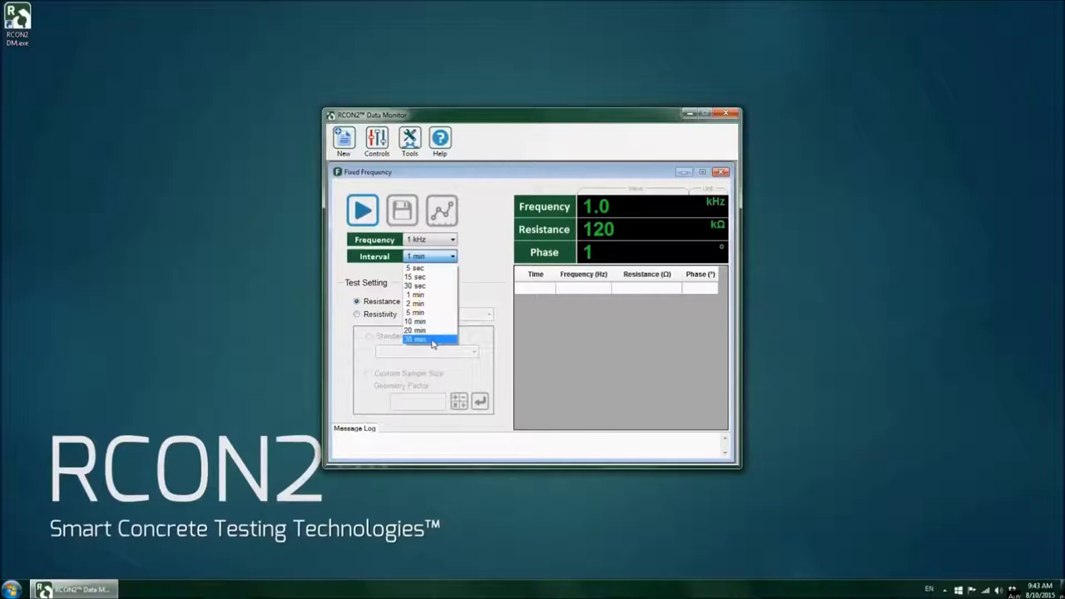
pyautogui.click(423, 269)
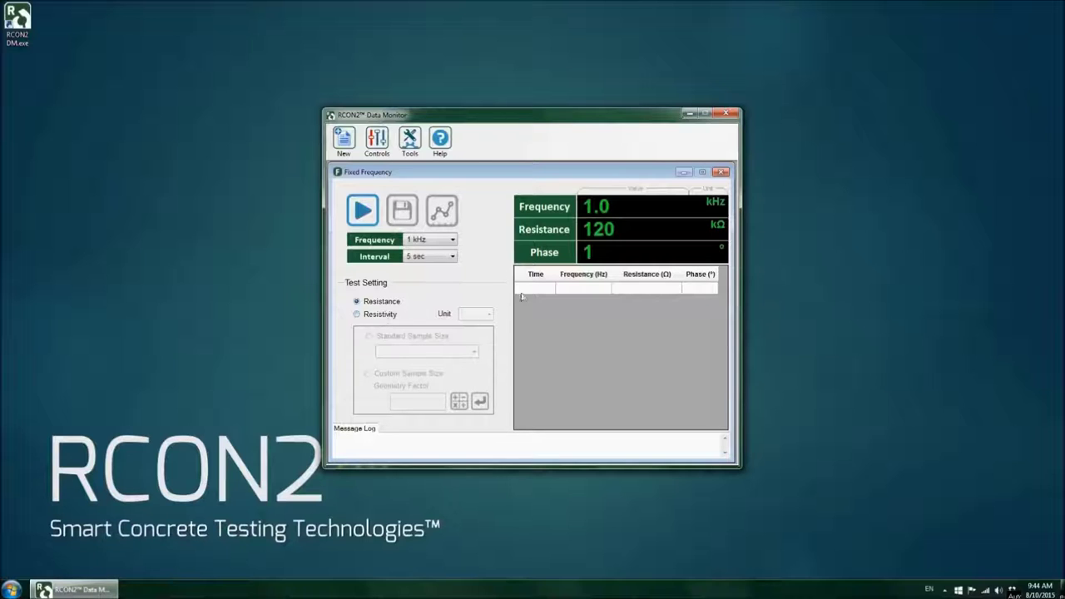
# Measure Resistivity in kΩ.cm, pick Cylinder 100 mm x 200 mm, then switch to Custom Sample Size.
pyautogui.click(379, 314)
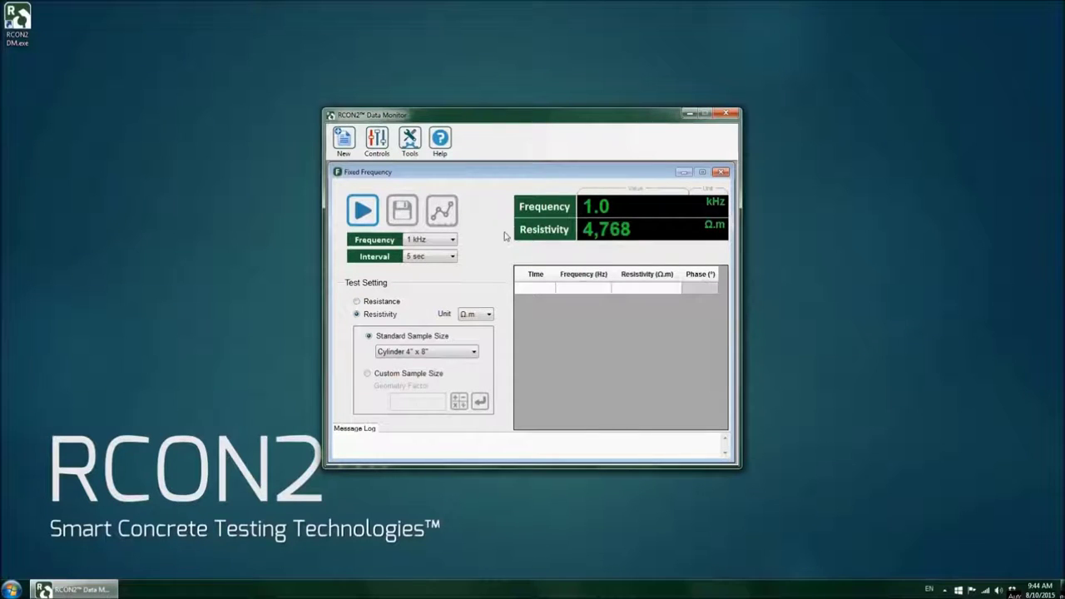
pyautogui.click(488, 314)
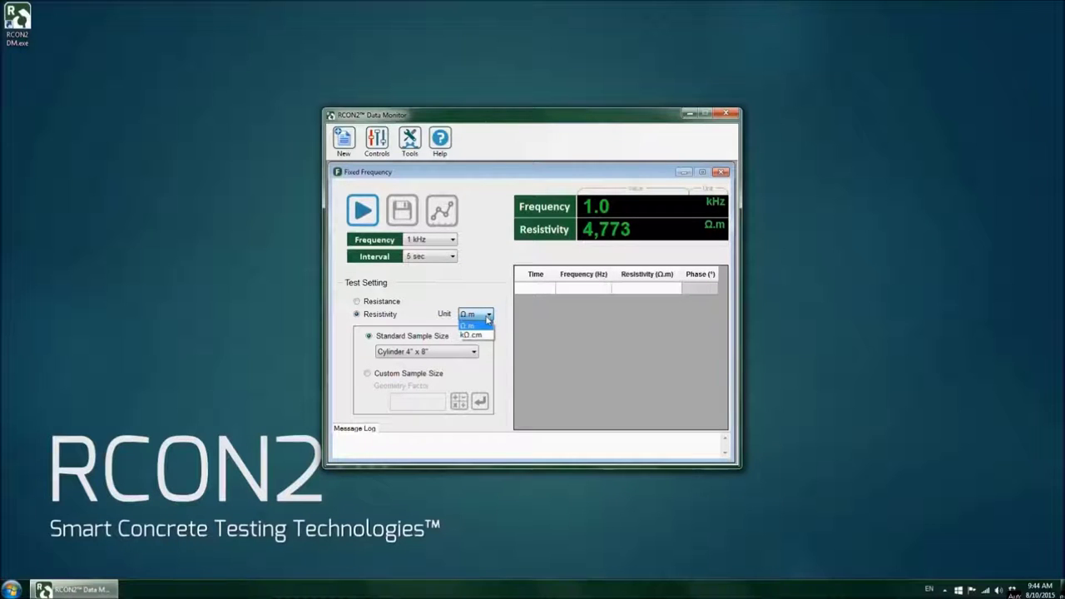
pyautogui.click(481, 325)
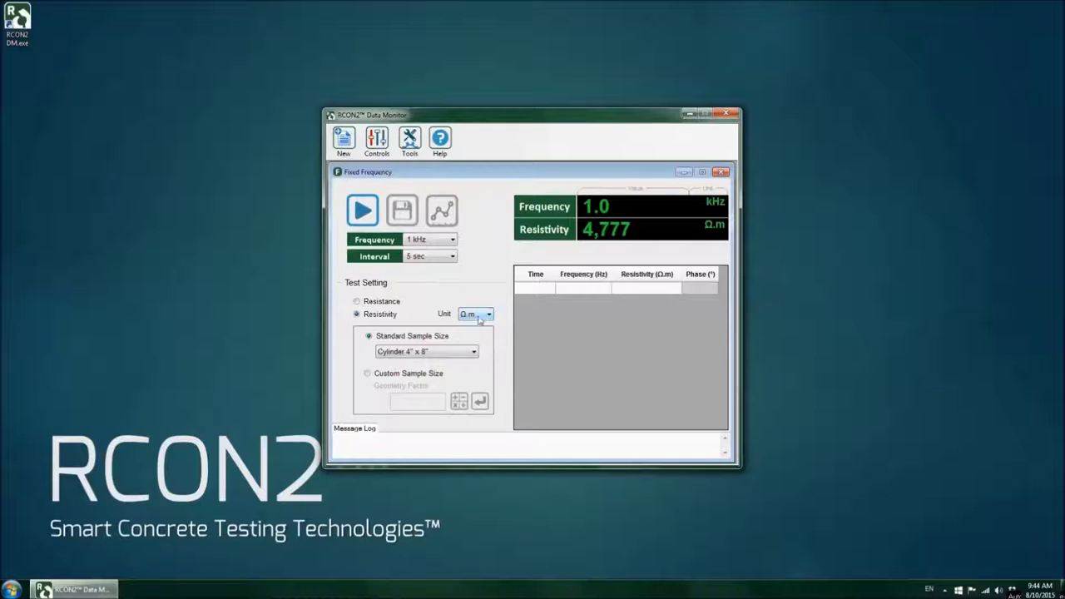
pyautogui.click(456, 350)
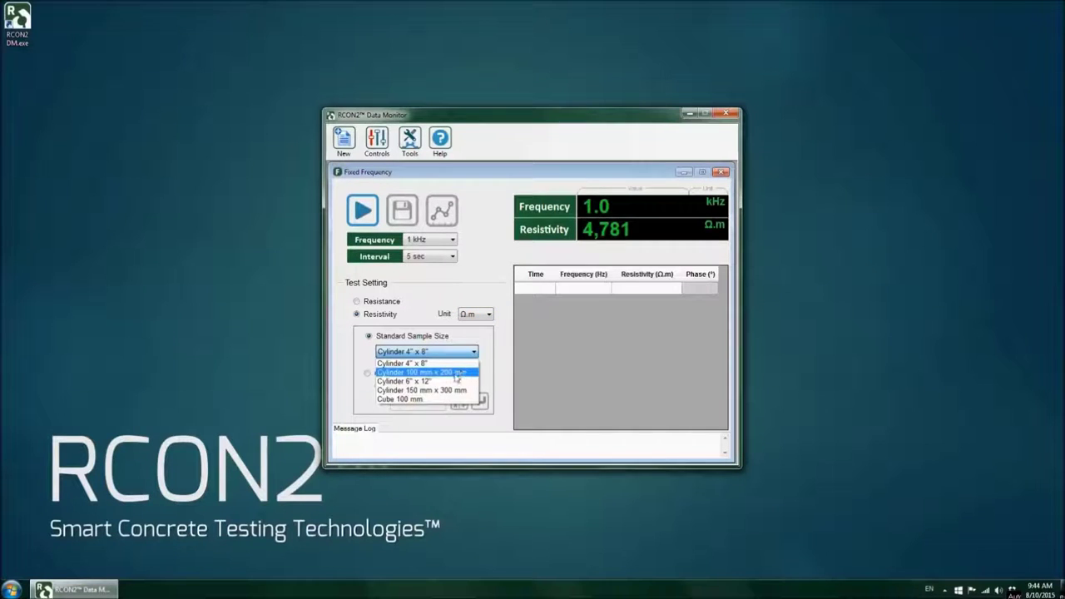
pyautogui.click(456, 373)
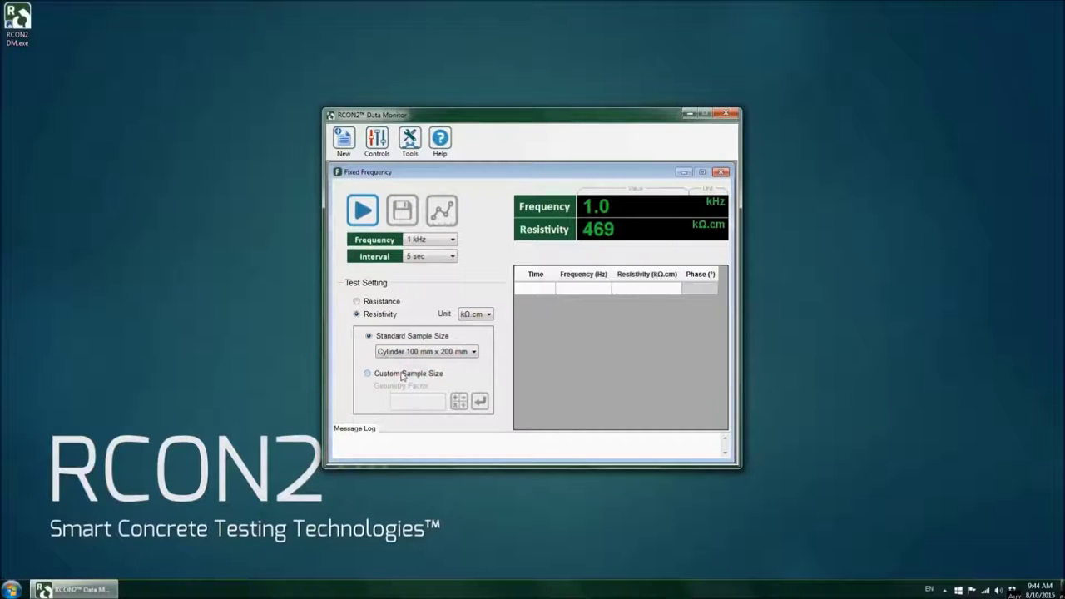
pyautogui.click(402, 374)
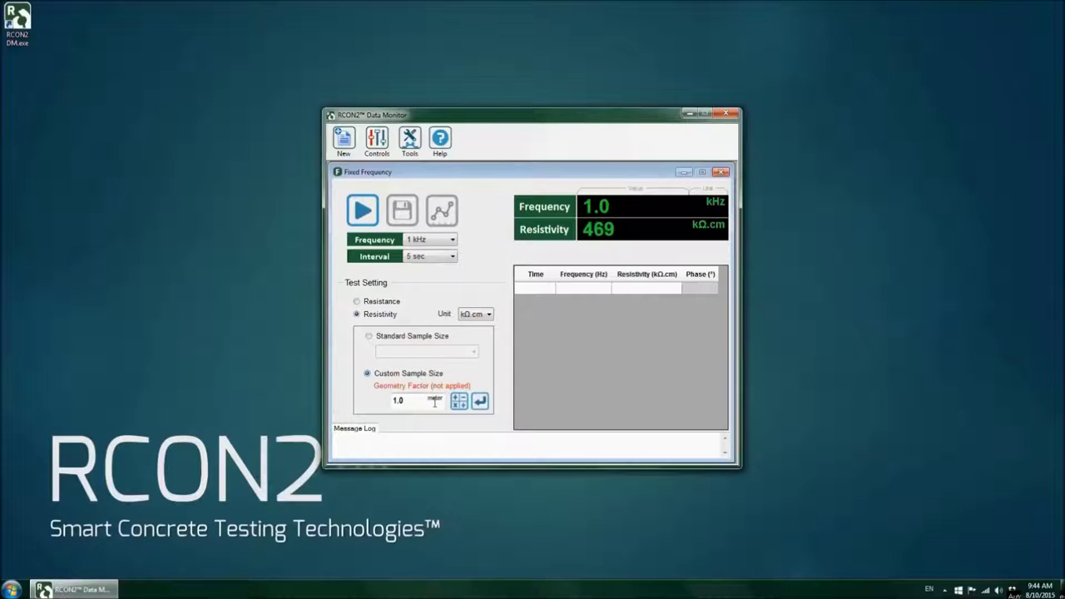
# Replace the geometry factor with 0.05 and apply it.
pyautogui.doubleClick(407, 401)
pyautogui.write('0.05')
pyautogui.click(479, 402)
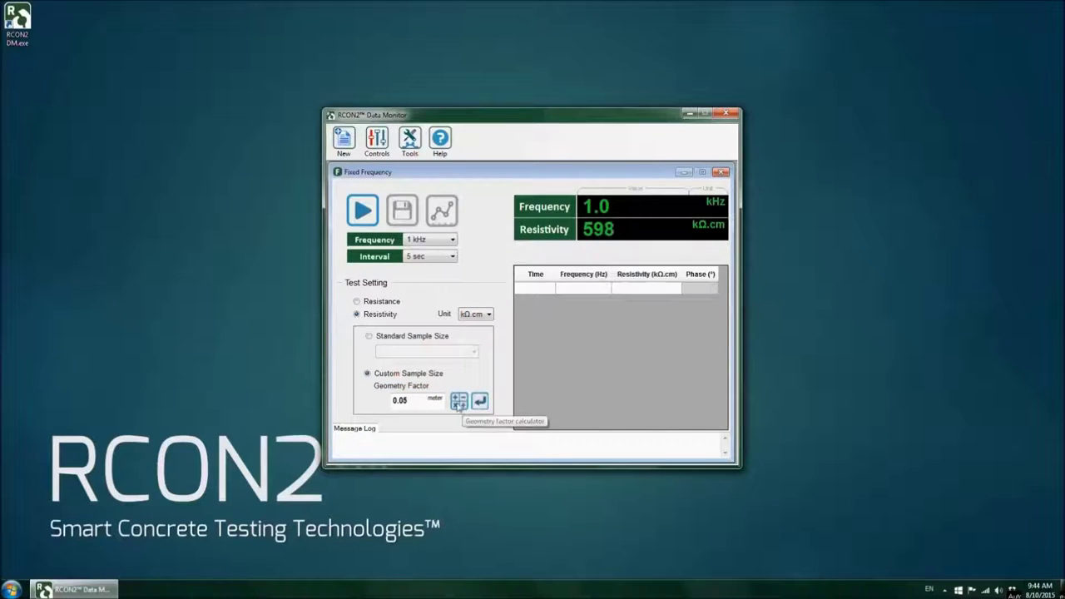
# Calculate the geometry factor in cm from a 100 cm² area and 20 cm length.
pyautogui.click(458, 402)
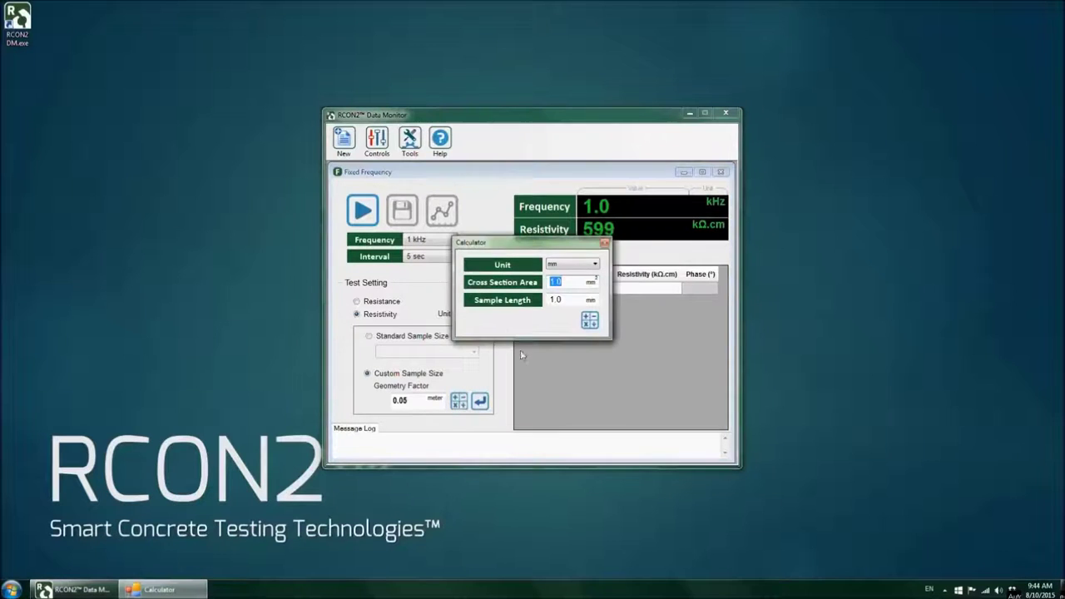
pyautogui.click(573, 263)
pyautogui.click(571, 287)
pyautogui.write('100')
pyautogui.doubleClick(551, 298)
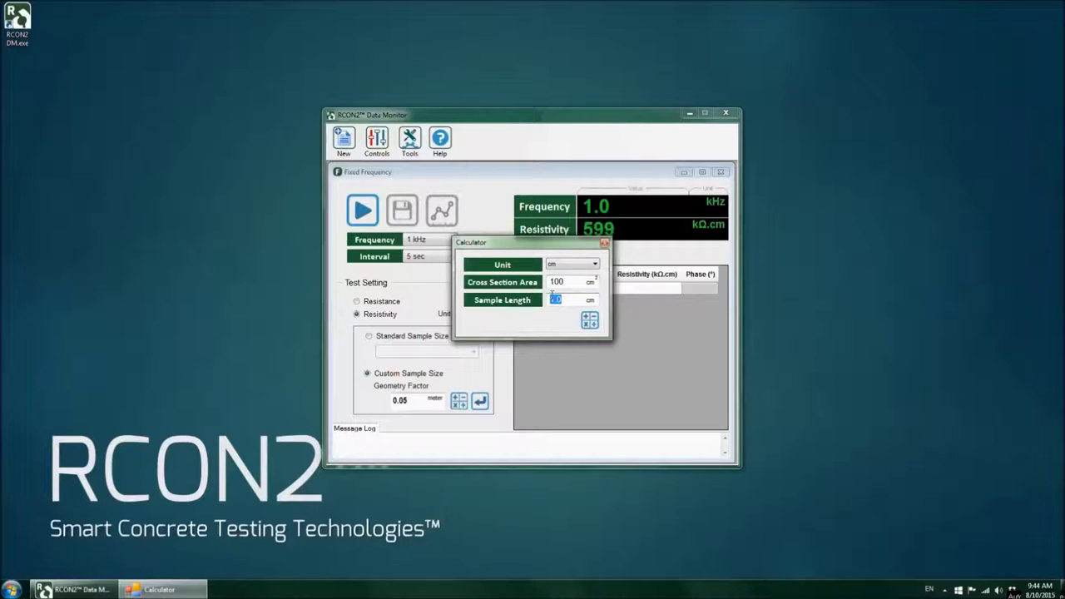
pyautogui.write('20')
pyautogui.click(587, 319)
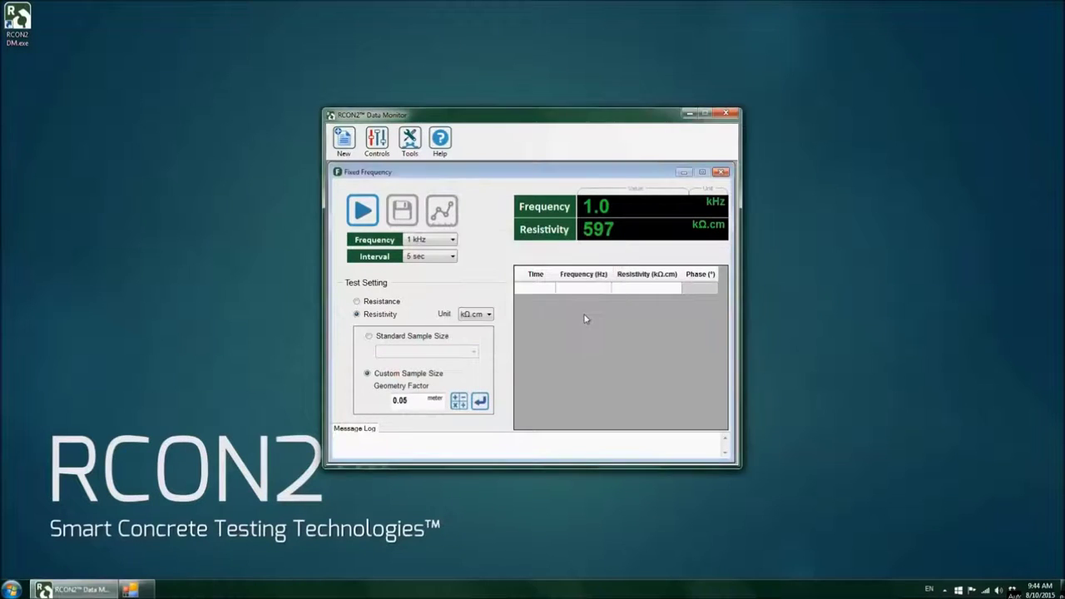
# Apply the 0.05 geometry factor and start the fixed-frequency test logging every 5 seconds.
pyautogui.click(481, 401)
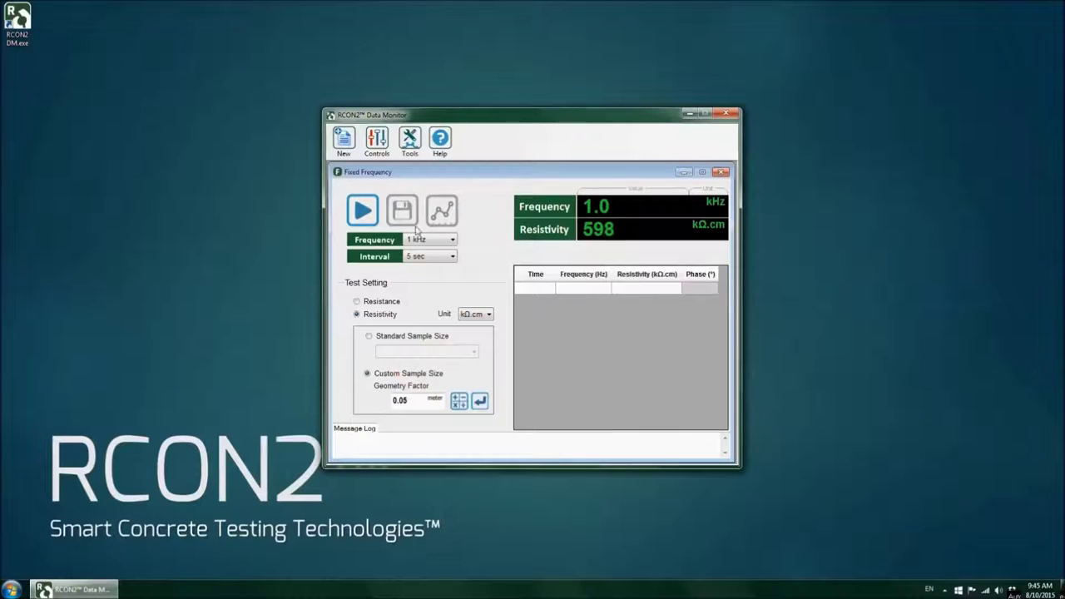
pyautogui.click(363, 215)
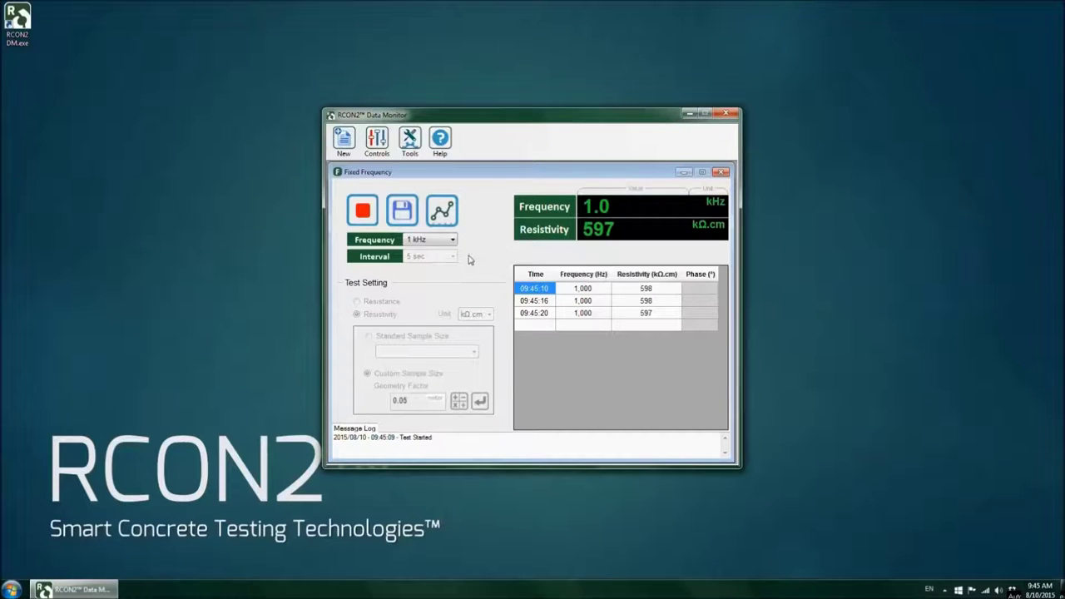
pyautogui.click(442, 212)
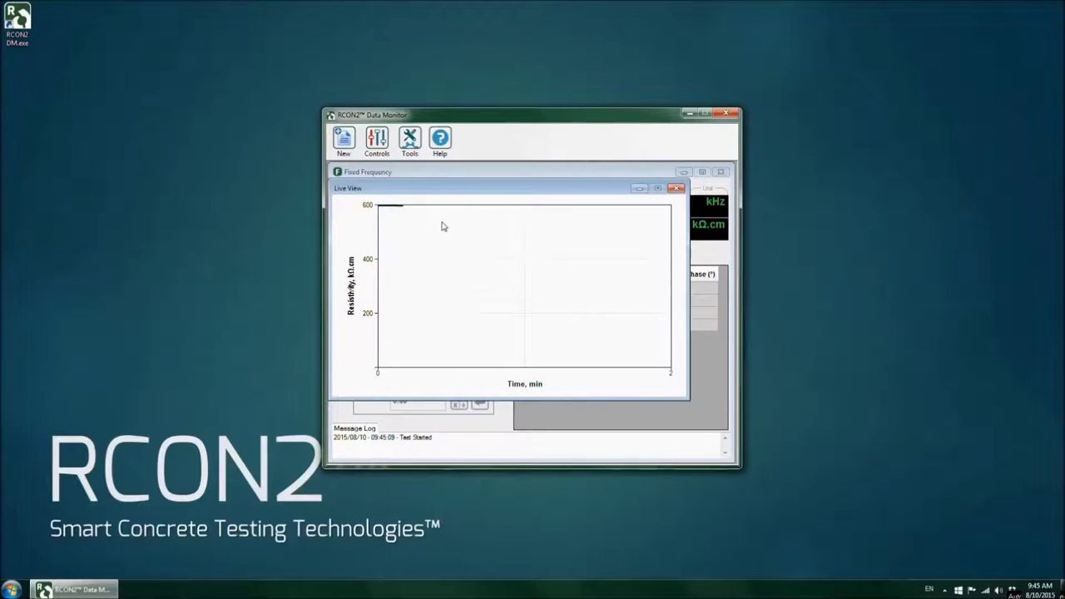
# Close the Live View graph and scroll the Frequency list to pick a new test frequency.
pyautogui.click(673, 189)
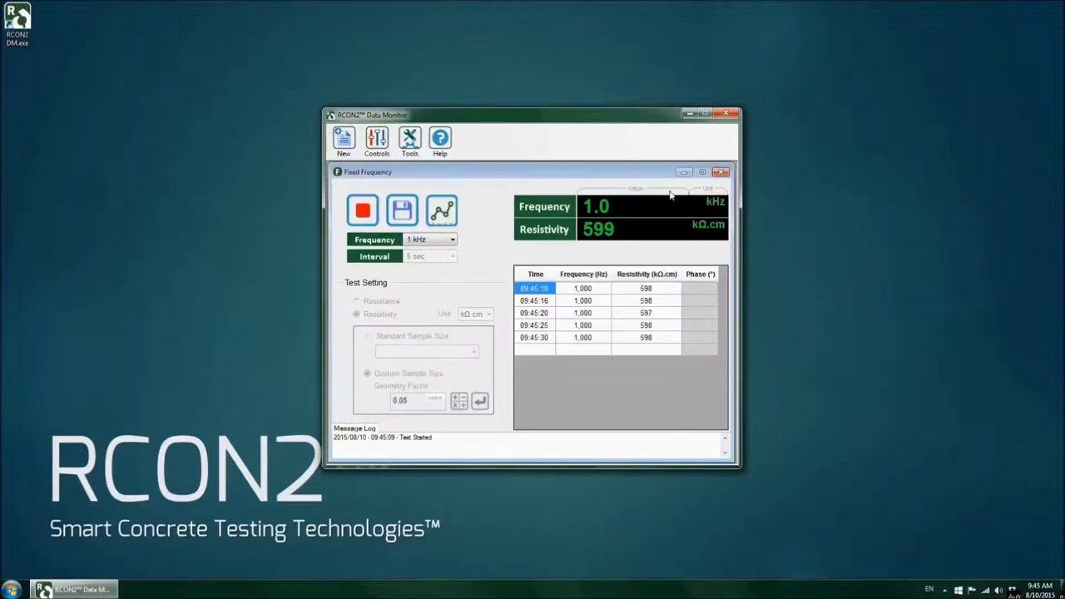
pyautogui.click(440, 241)
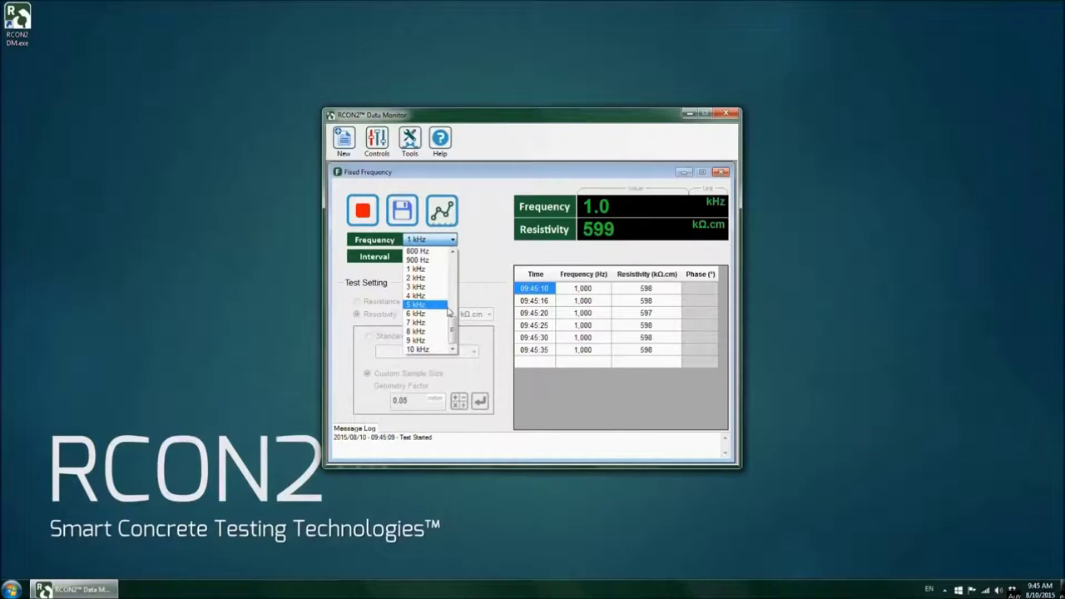
pyautogui.scroll(6, 447, 313)
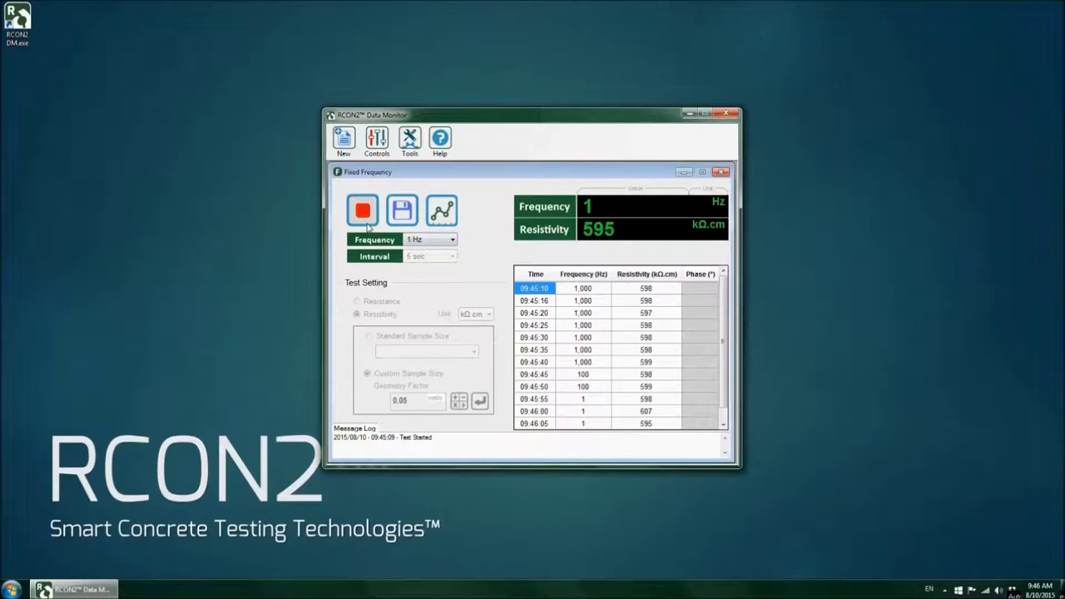
# Stop the fixed-frequency test and save its results, replacing the existing Project-1.csv.
pyautogui.click(362, 211)
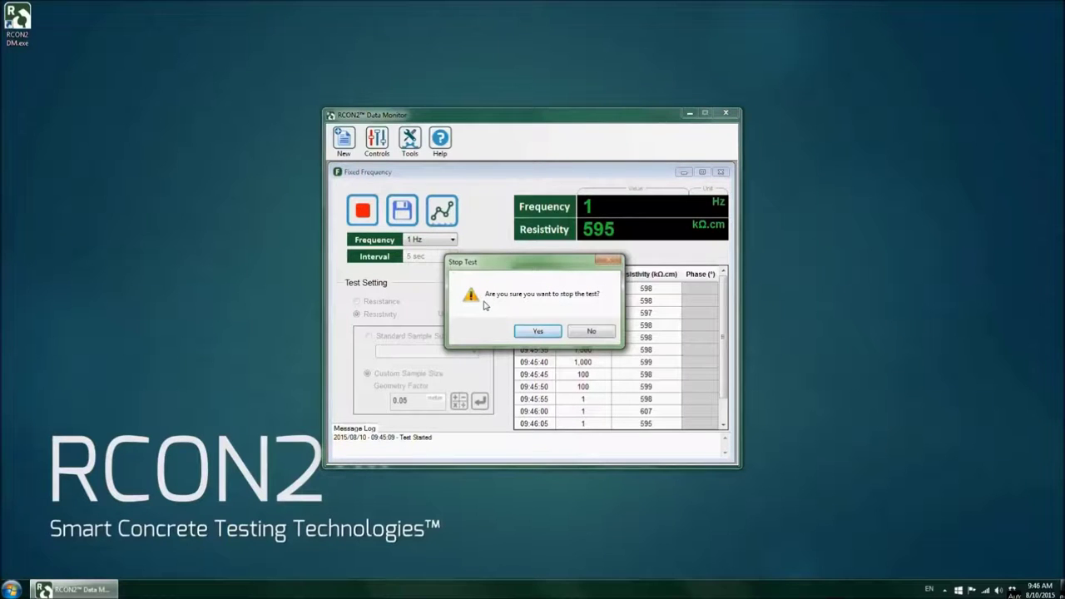
pyautogui.click(539, 332)
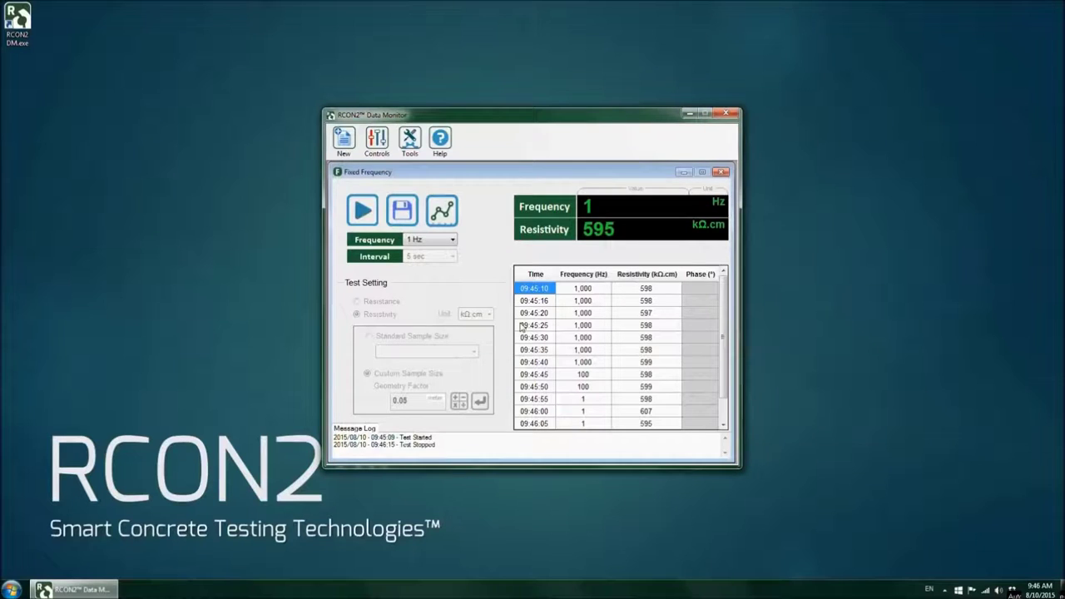
pyautogui.click(402, 210)
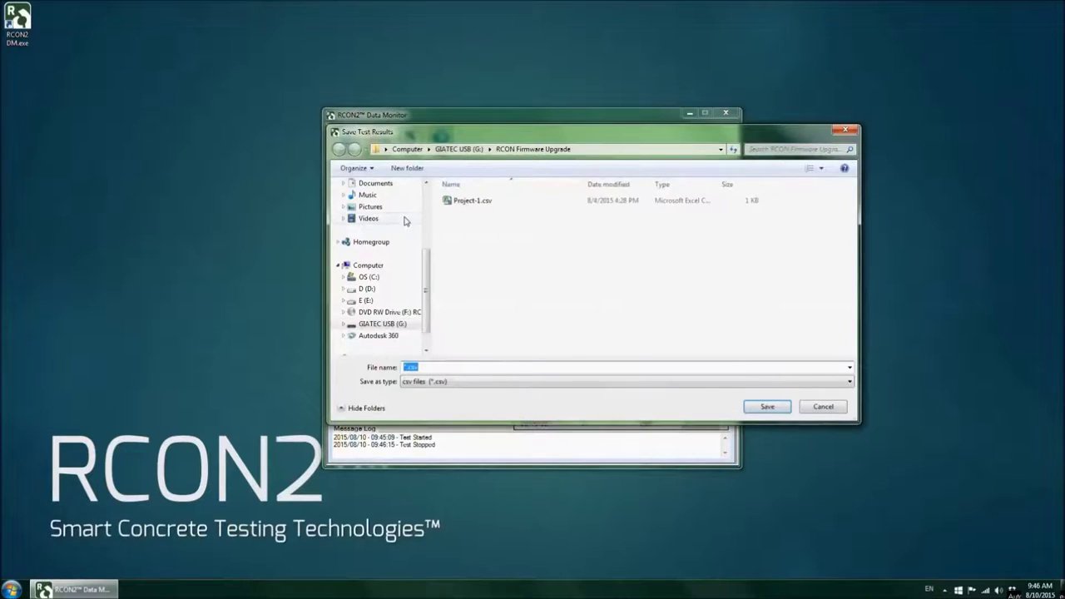
pyautogui.click(460, 203)
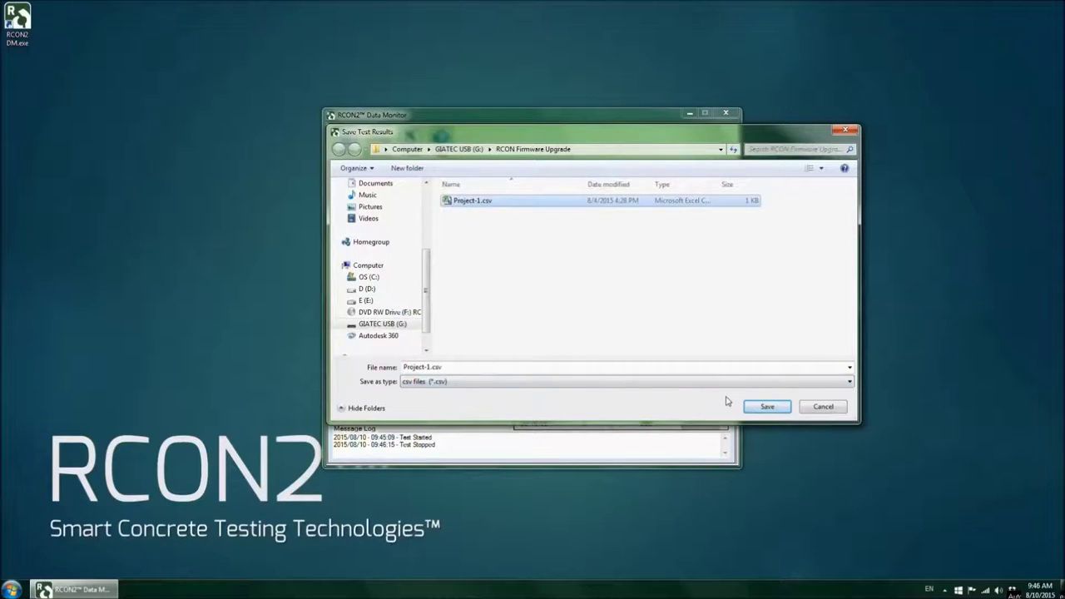
pyautogui.click(749, 406)
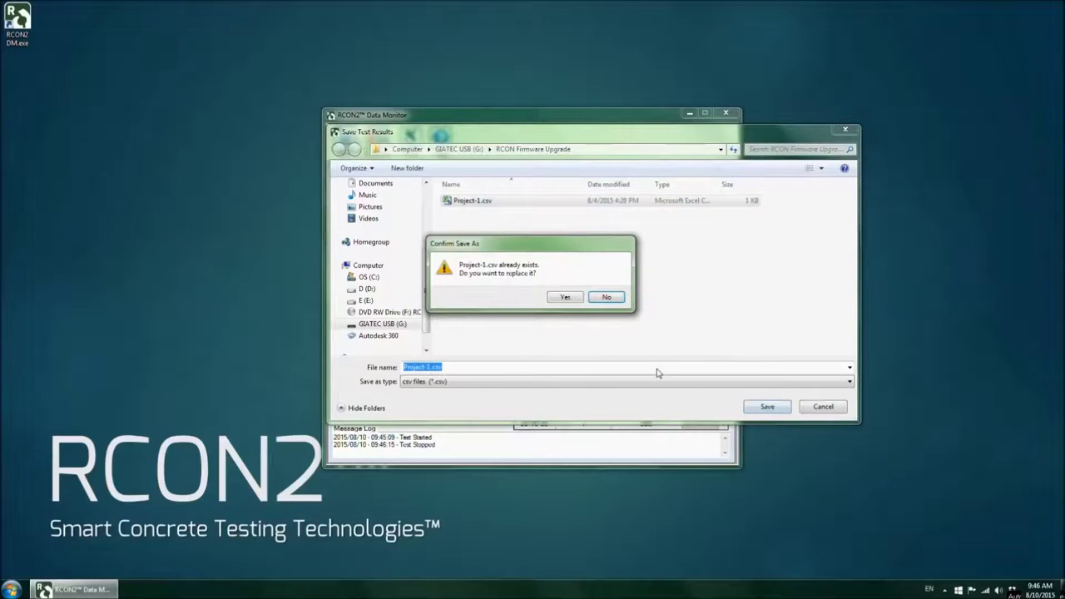
pyautogui.click(565, 297)
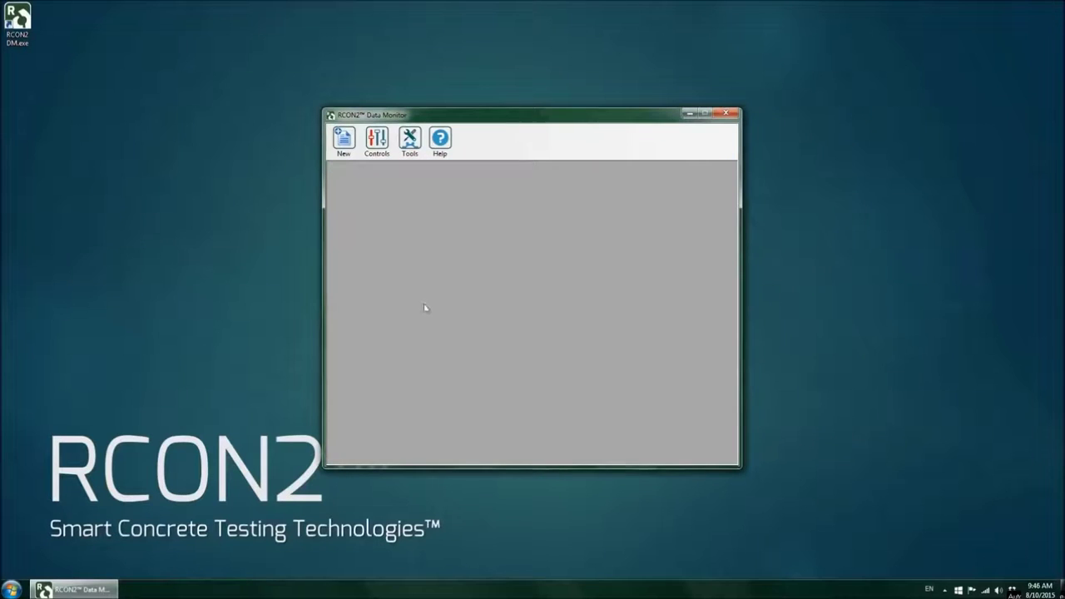
# Create and start a Sweep Frequency test using Normal Band 10Hz-10KHz mode and a 30 sec interval.
pyautogui.click(346, 136)
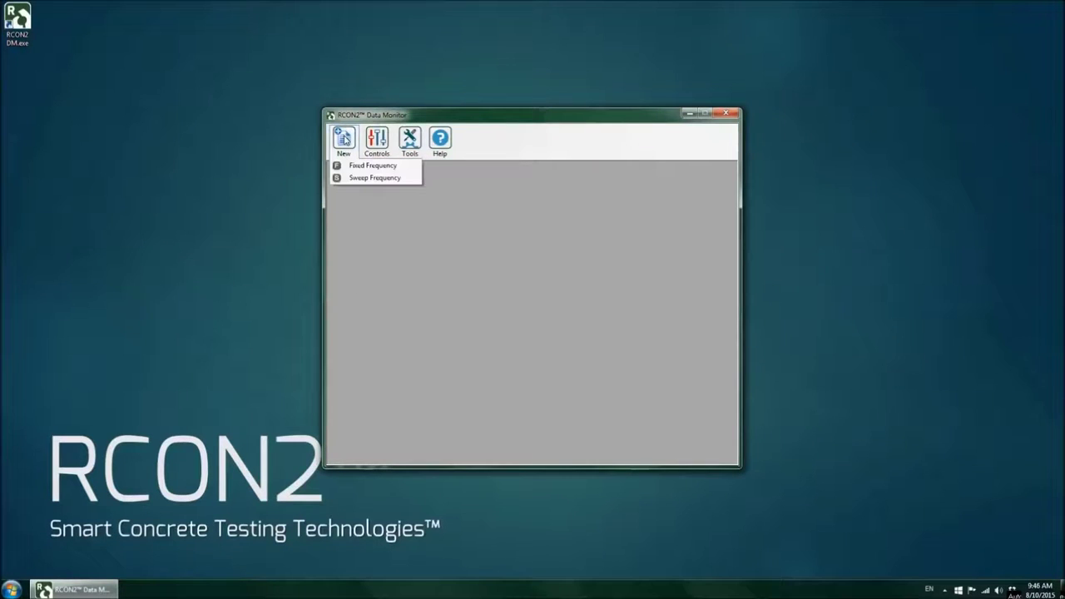
pyautogui.click(353, 178)
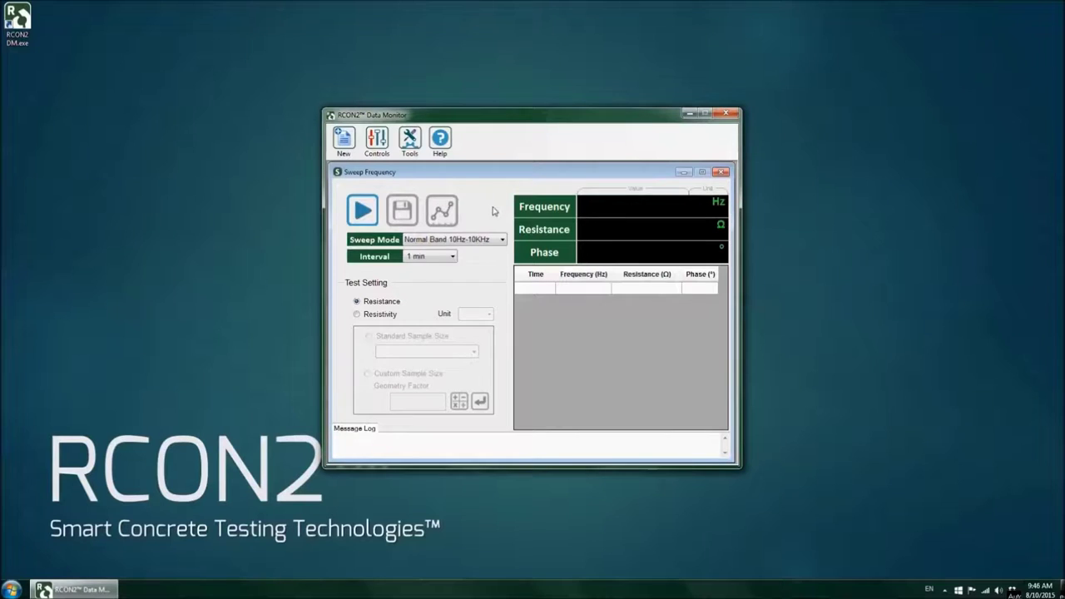
pyautogui.click(472, 240)
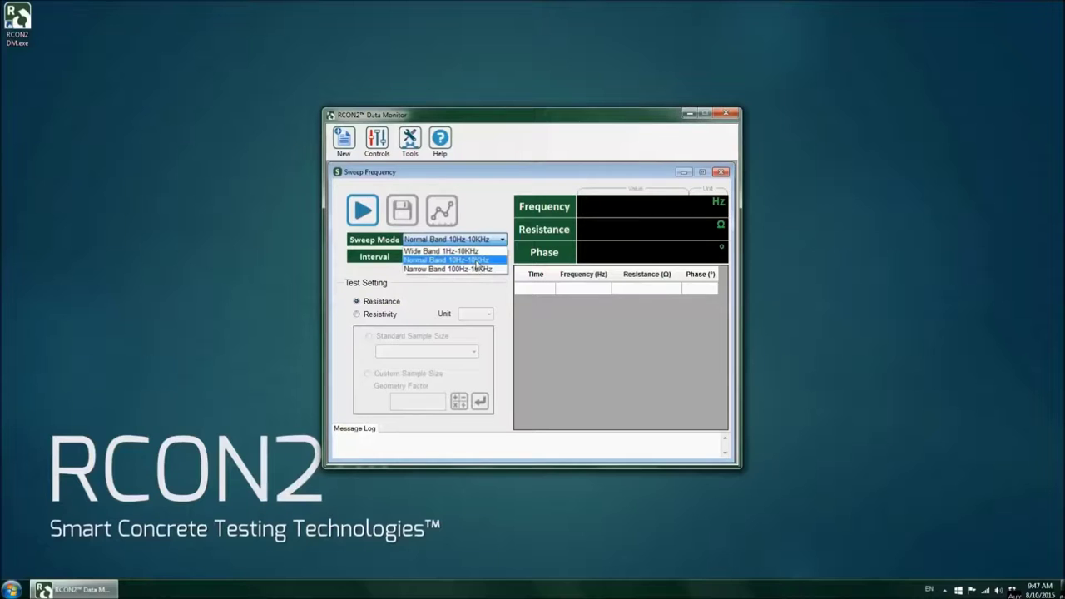
pyautogui.click(476, 261)
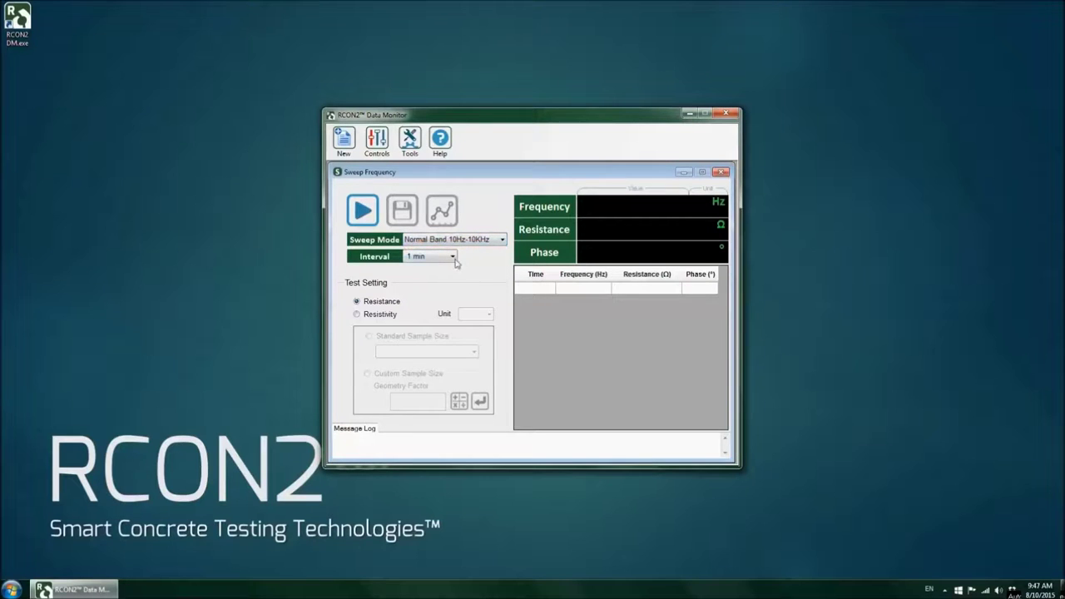
pyautogui.click(453, 259)
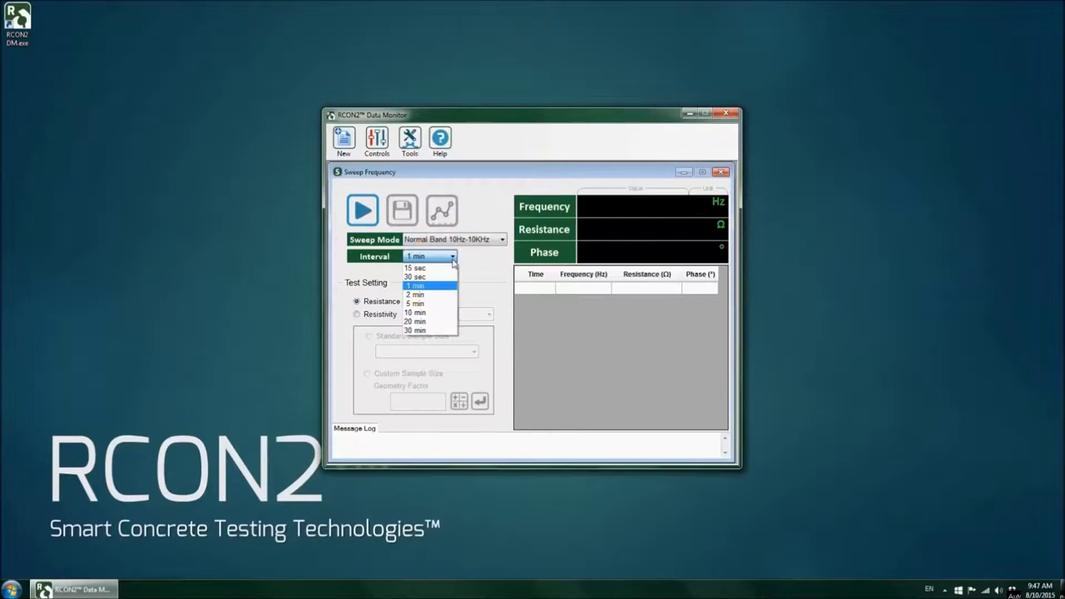
pyautogui.click(446, 277)
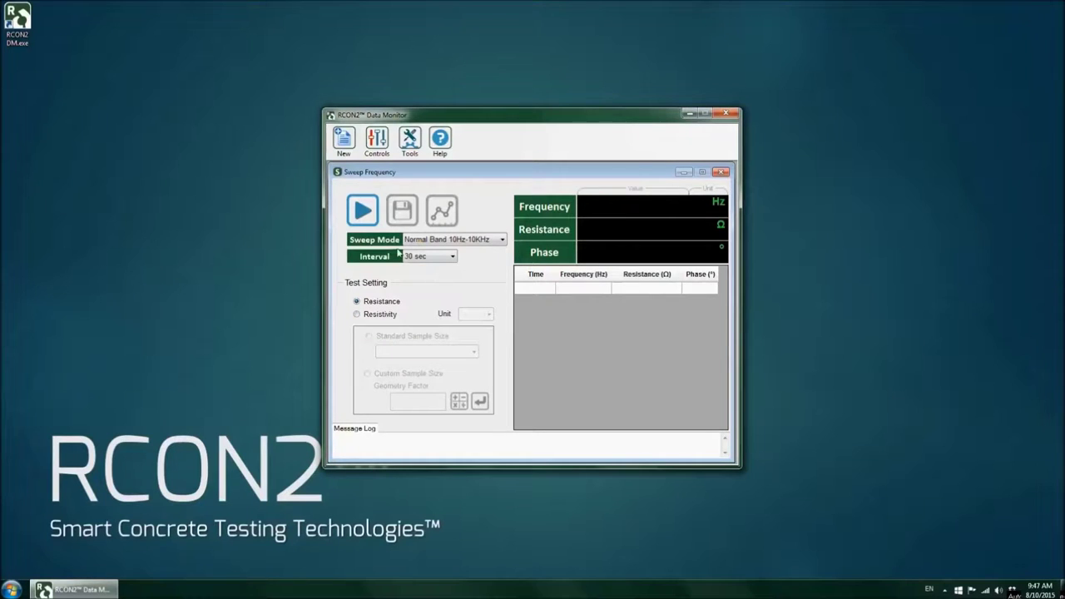
pyautogui.click(371, 214)
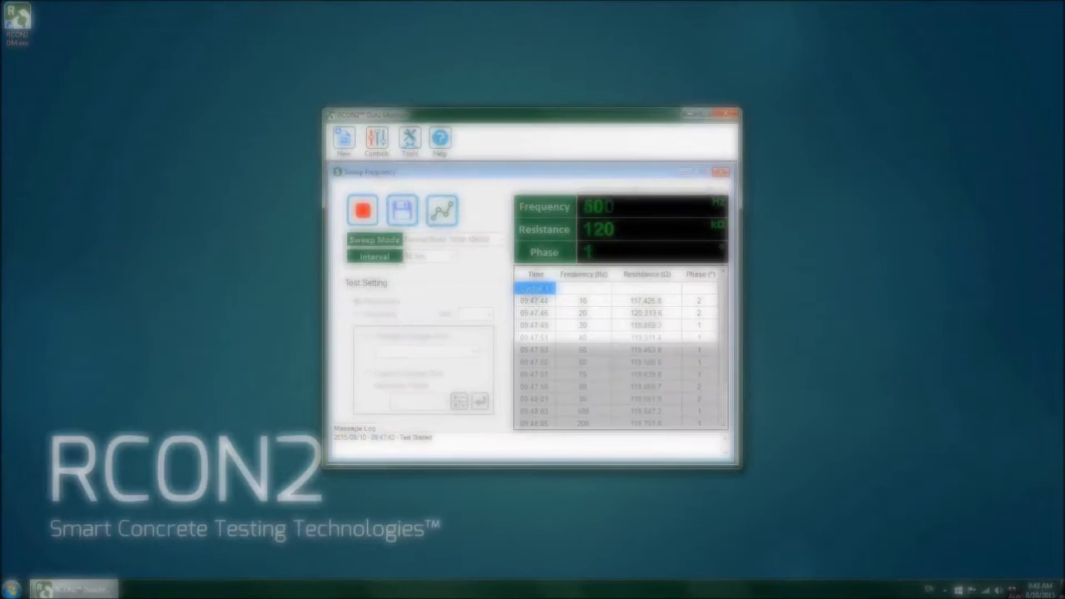
# Watch the live resistance and phase graph, then stop the sweep after readings reach 1,000 Hz.
pyautogui.click(443, 219)
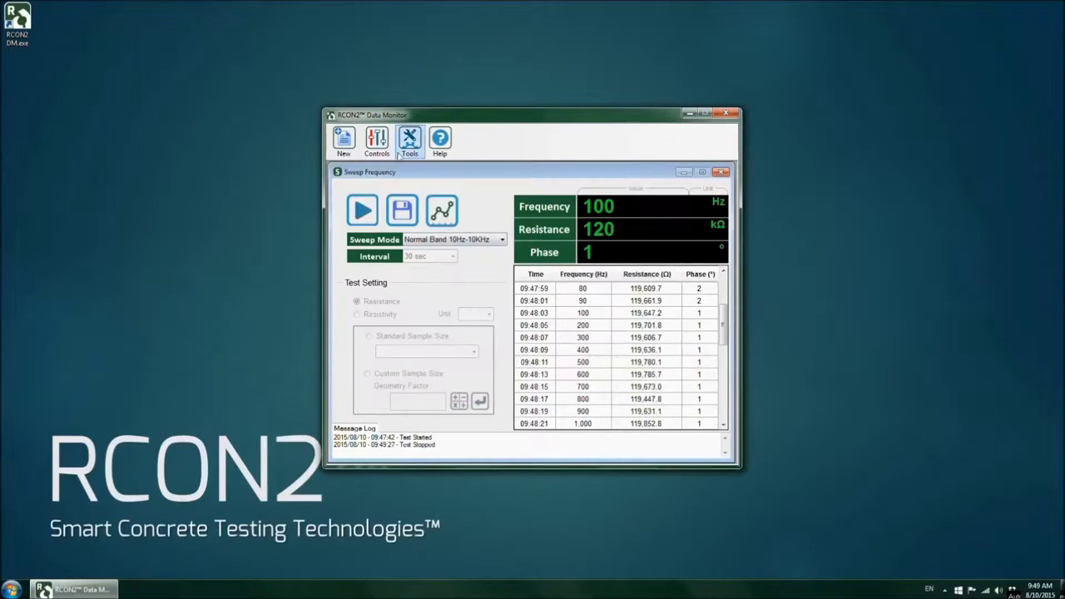
pyautogui.click(377, 140)
# Save the sweep results as Project-2.csv by renaming from Project-1.csv.
pyautogui.click(387, 202)
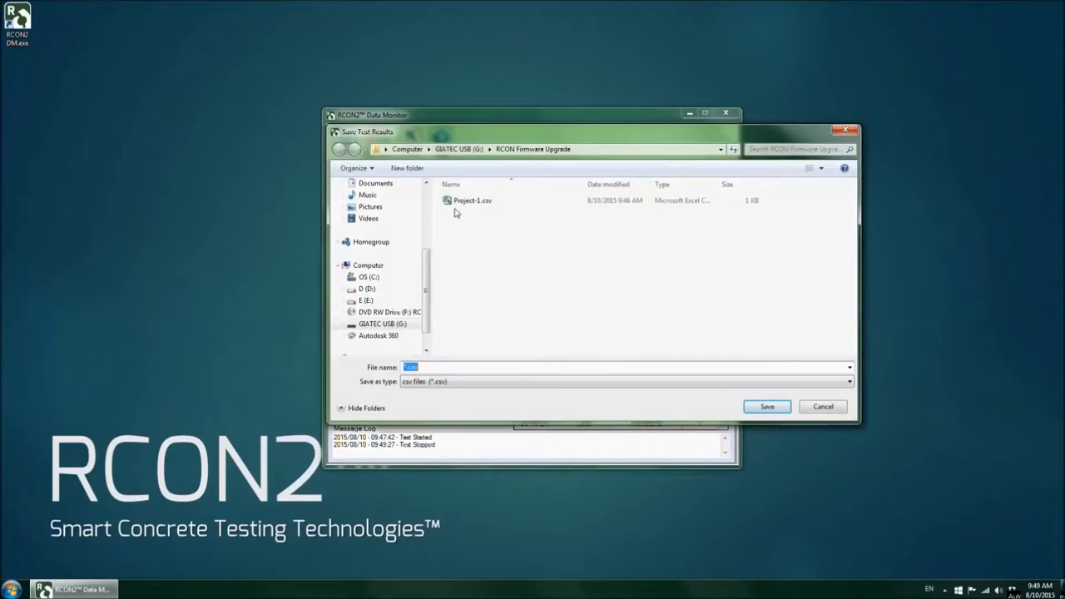
pyautogui.click(465, 201)
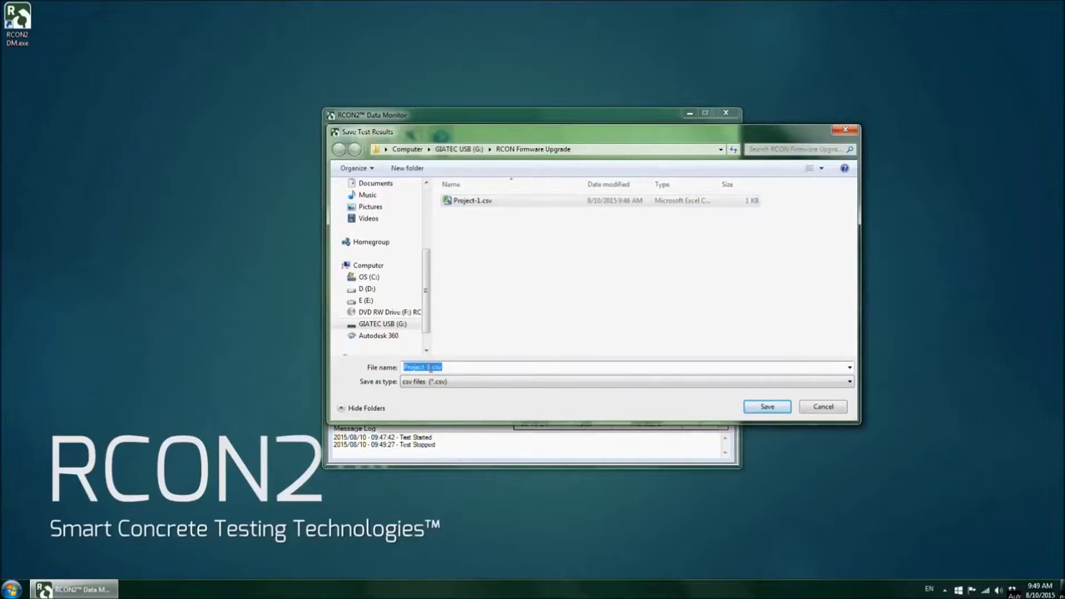
pyautogui.click(439, 367)
pyautogui.press('BackSpace')
pyautogui.write('2')
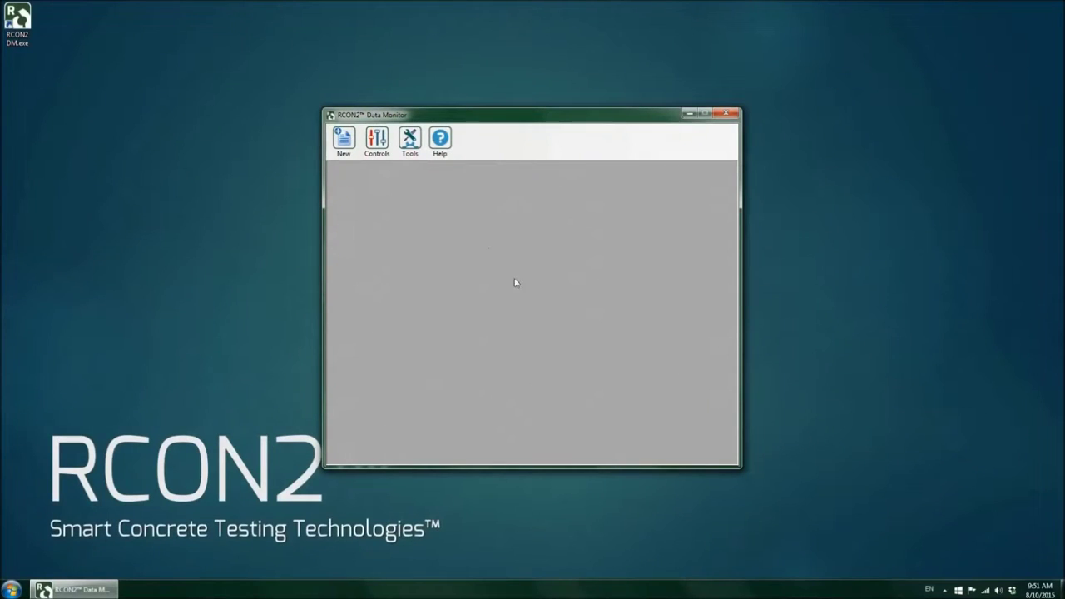
pyautogui.click(412, 150)
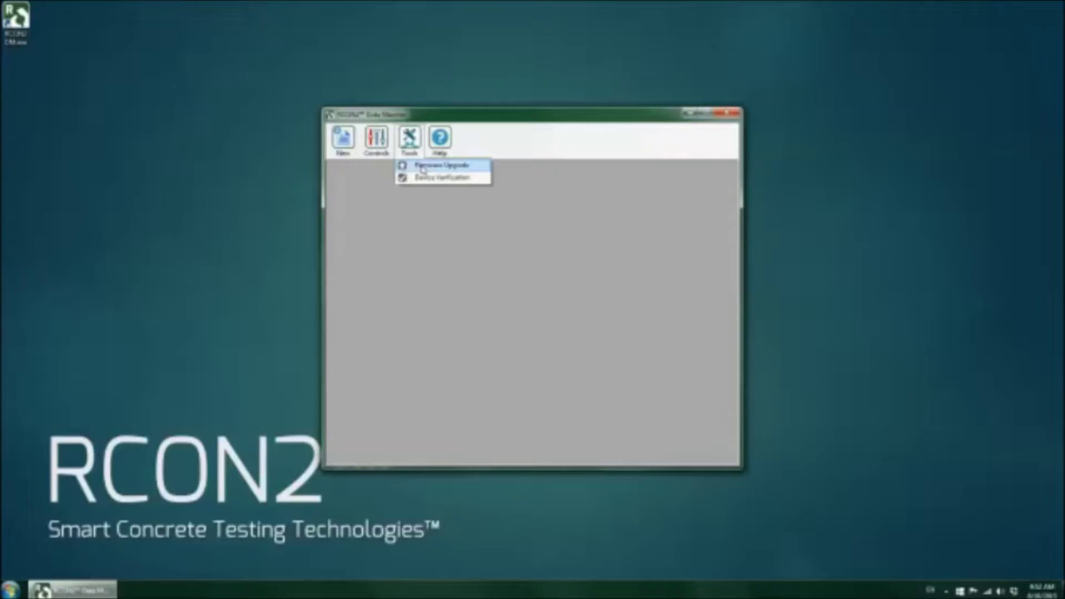
# Check device status and flash the 700025-13 HEX and EEP firmware files until programming succeeds.
pyautogui.click(423, 168)
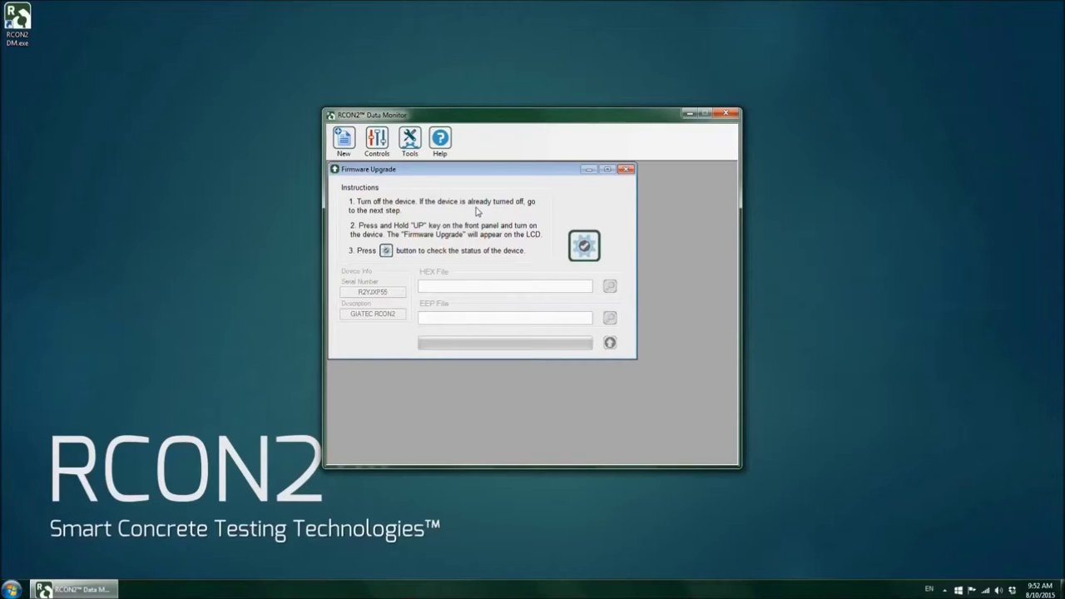
pyautogui.click(584, 246)
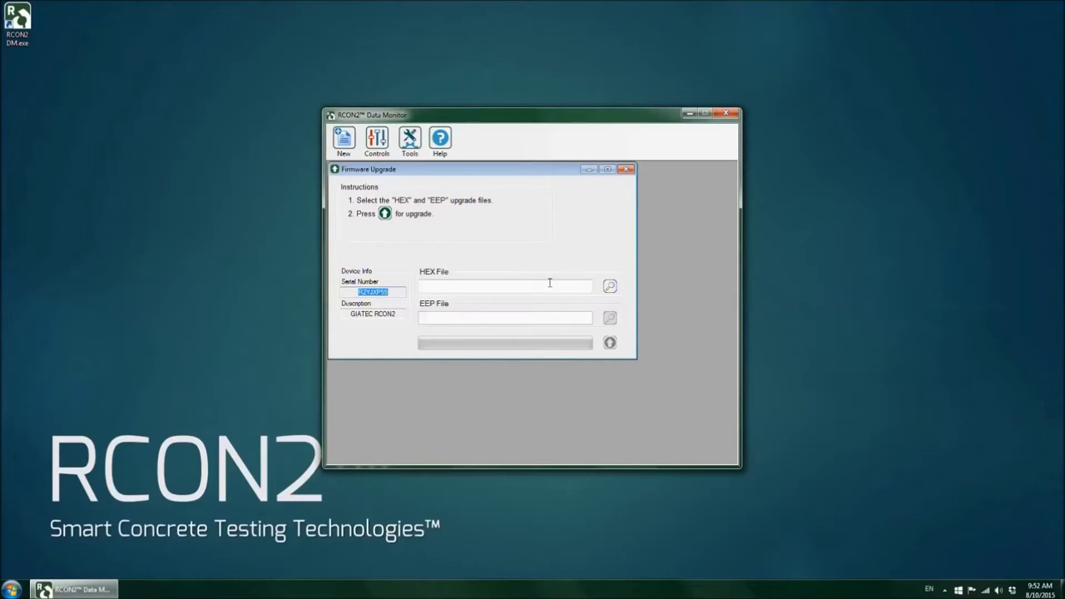
pyautogui.click(609, 286)
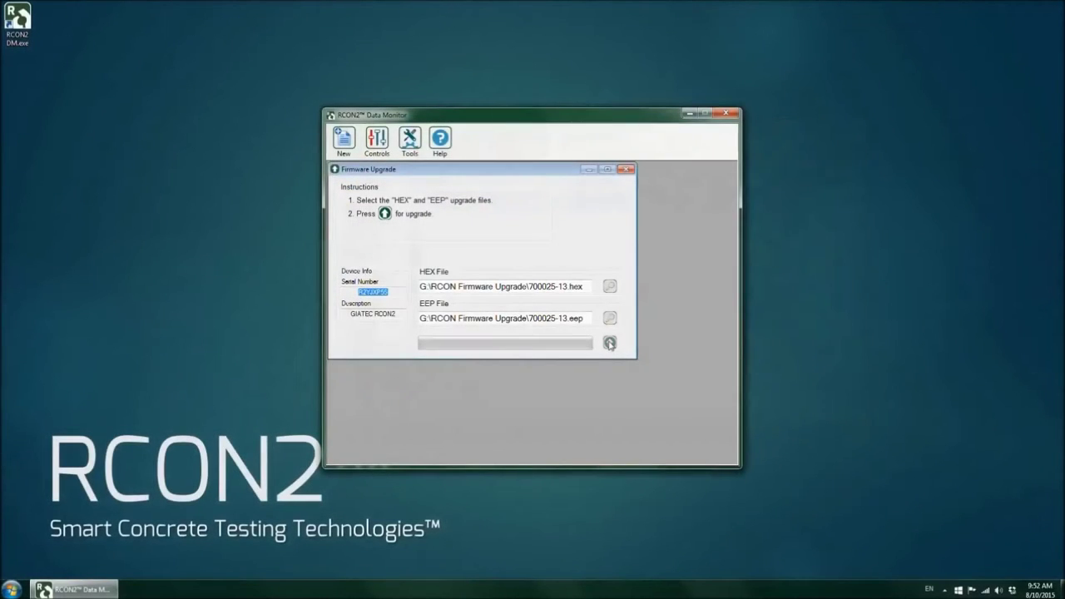
pyautogui.click(610, 344)
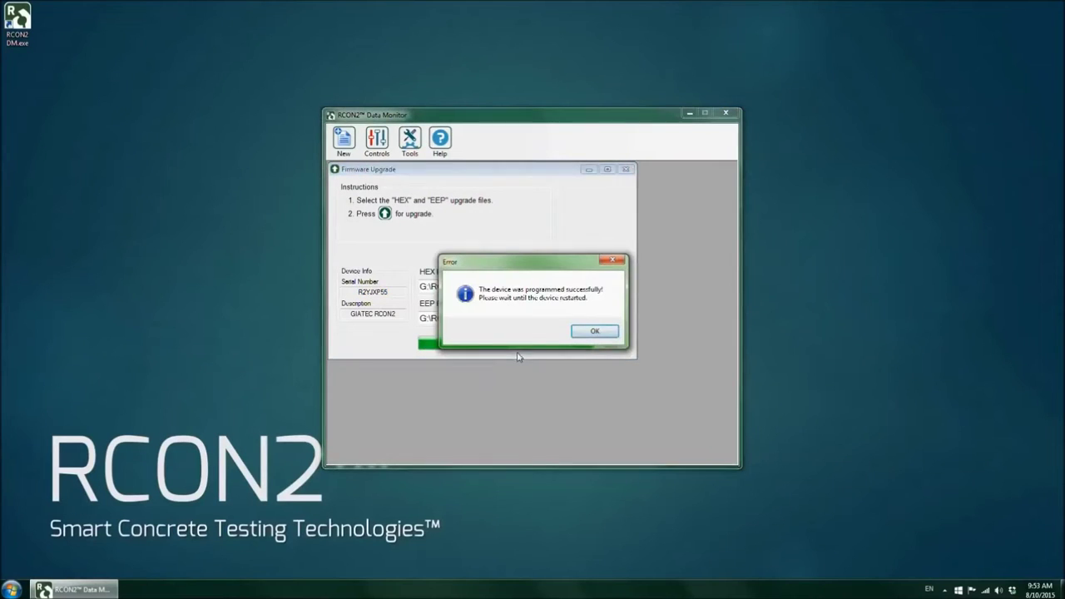
pyautogui.click(592, 332)
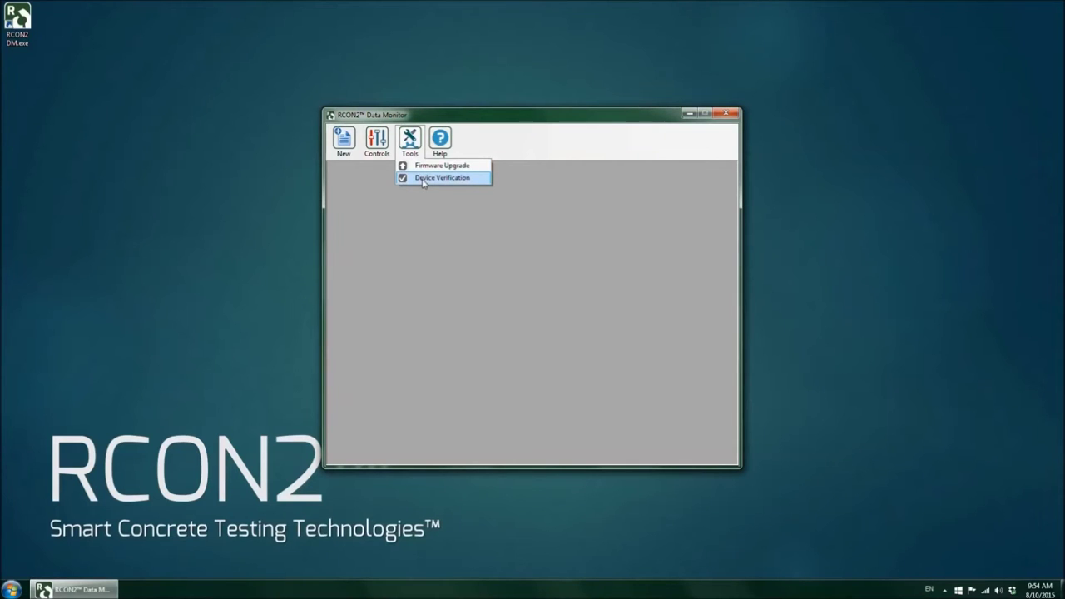
# Open Device Verification and run the 10 Hz to 100 kHz checks.
pyautogui.click(423, 180)
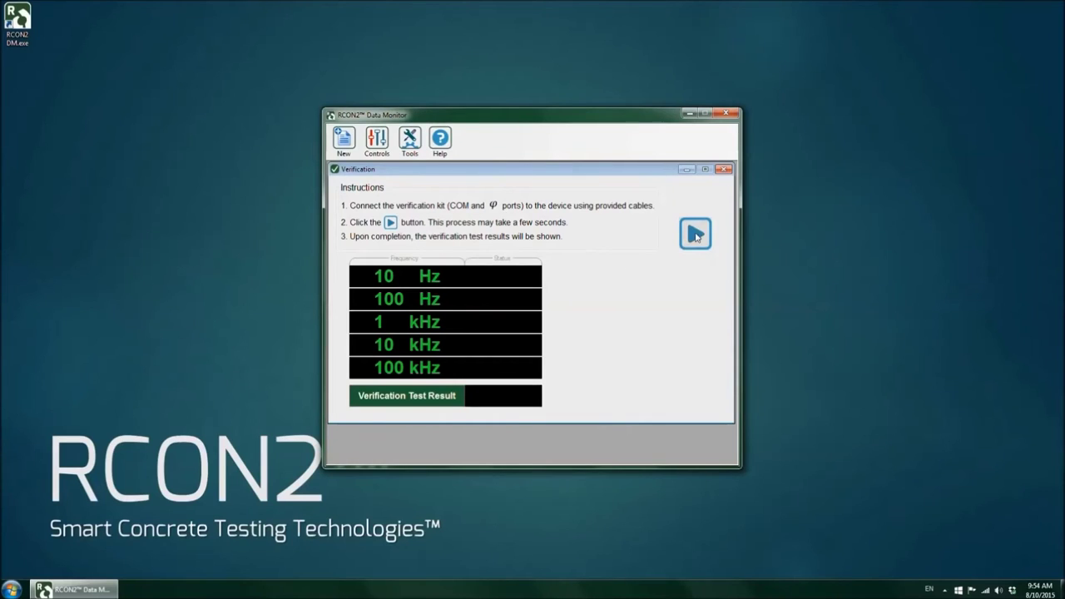
pyautogui.click(695, 238)
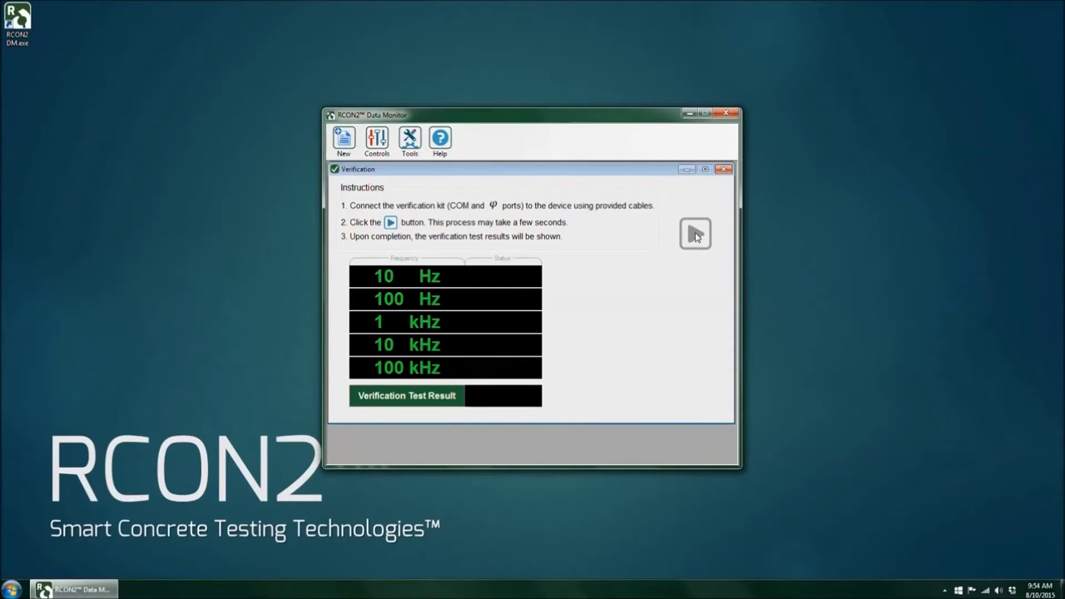